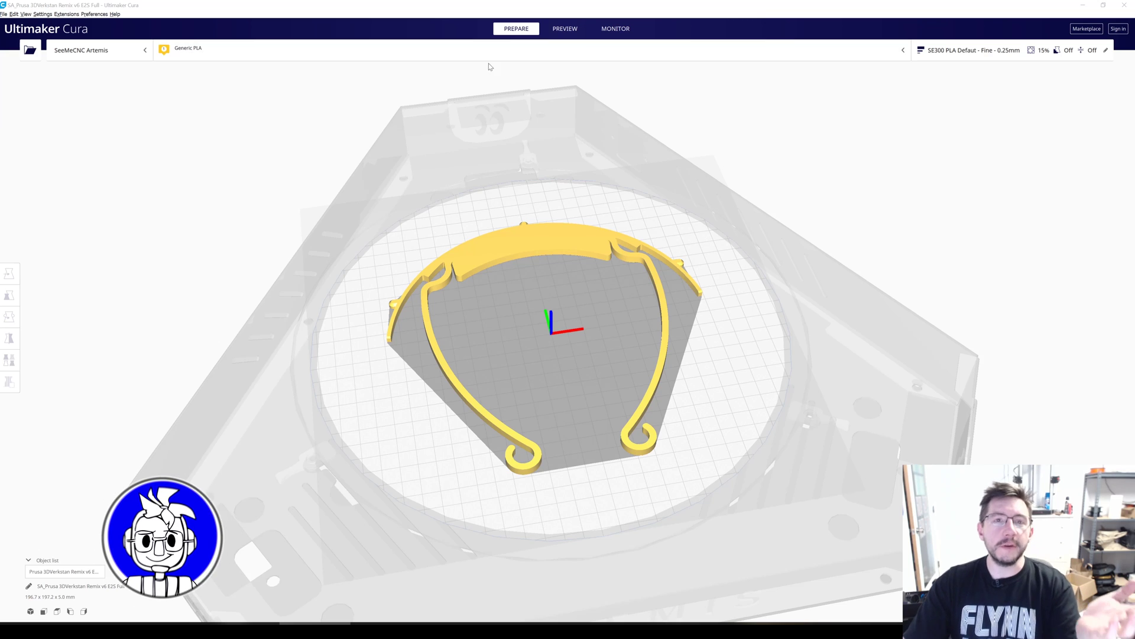
Step: Multiply the headband model to add two copies to the build plate
{"action": "left_click", "coordinate": [513, 238]}
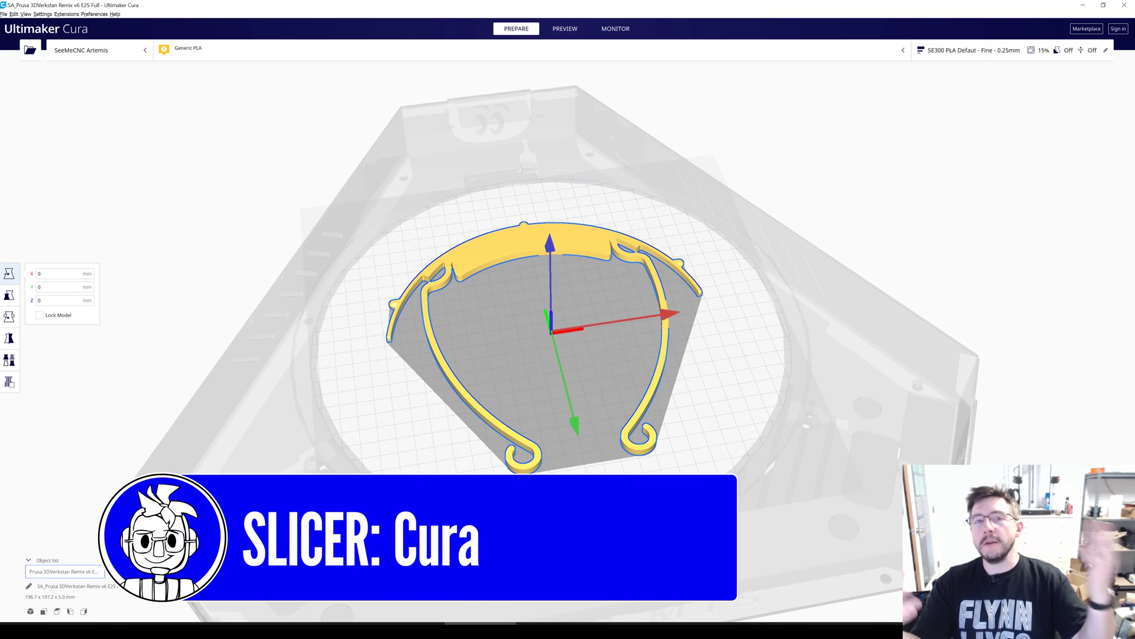
{"action": "right_click", "coordinate": [525, 249]}
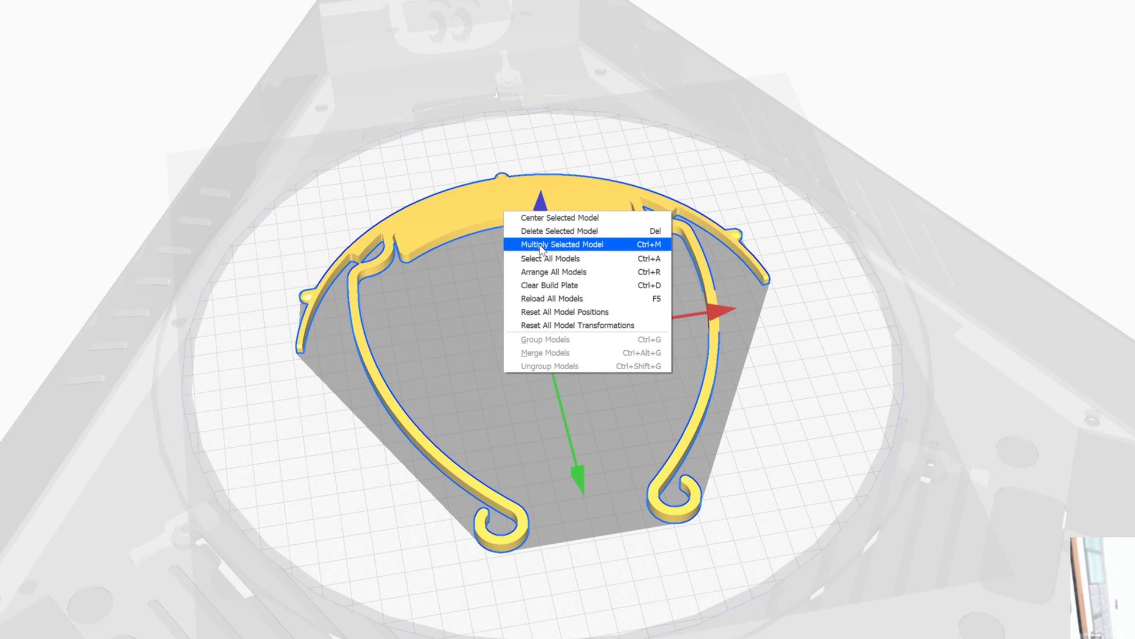
{"action": "left_click", "coordinate": [564, 269]}
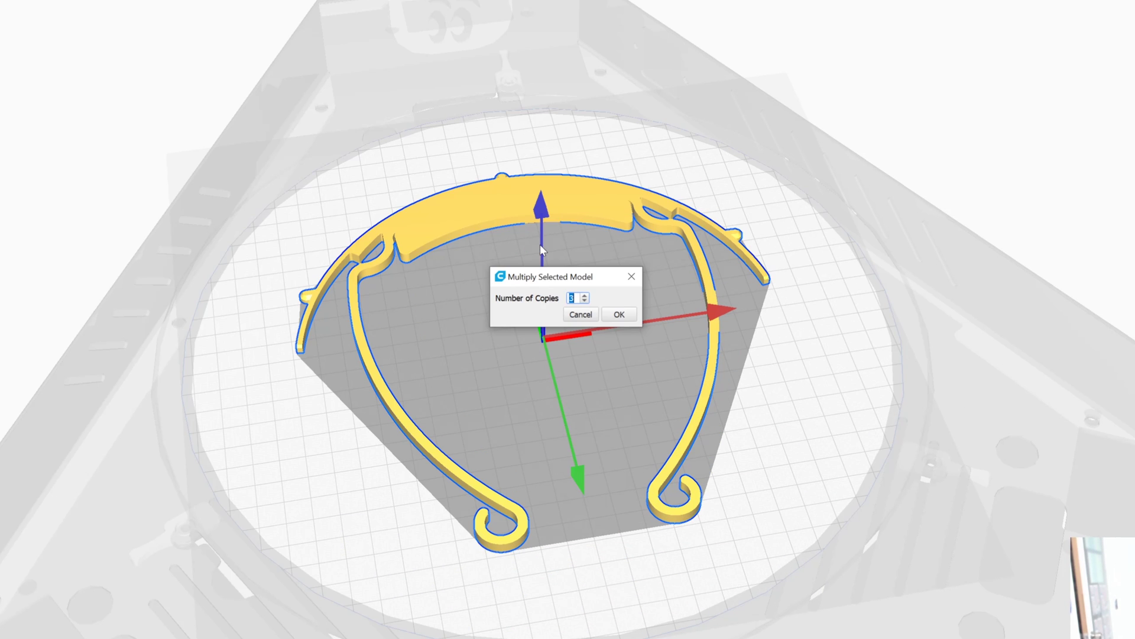
{"action": "left_click", "coordinate": [618, 314]}
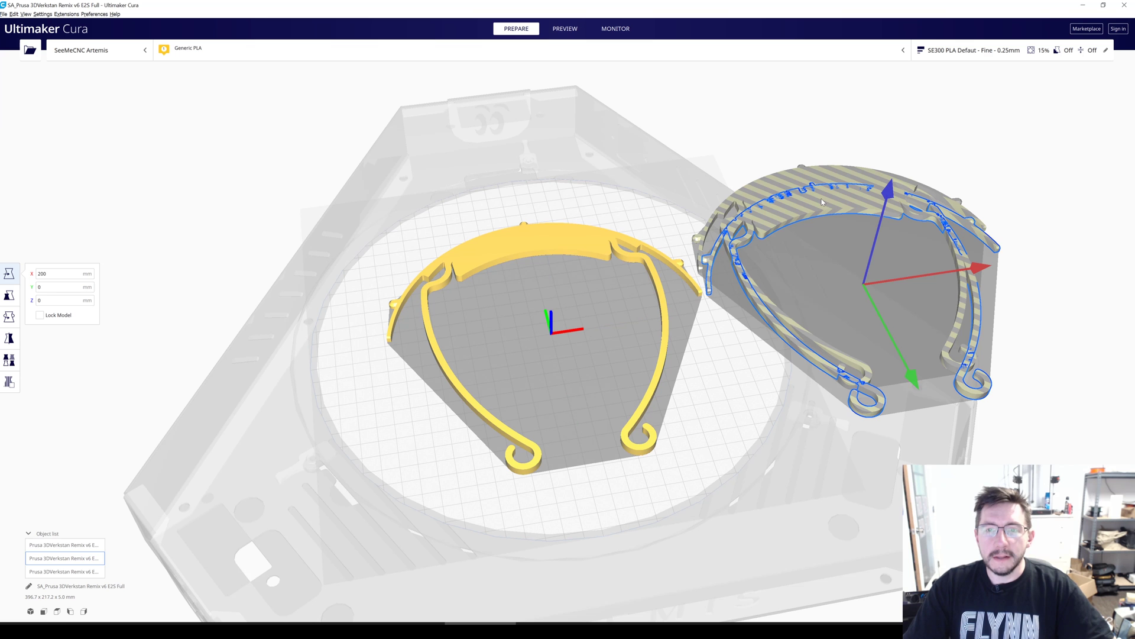
Step: Move both headband copies onto the original so that all three roughly overlap
{"action": "left_click_drag", "start_coordinate": [830, 199], "coordinate": [520, 247]}
{"action": "left_click", "coordinate": [853, 179]}
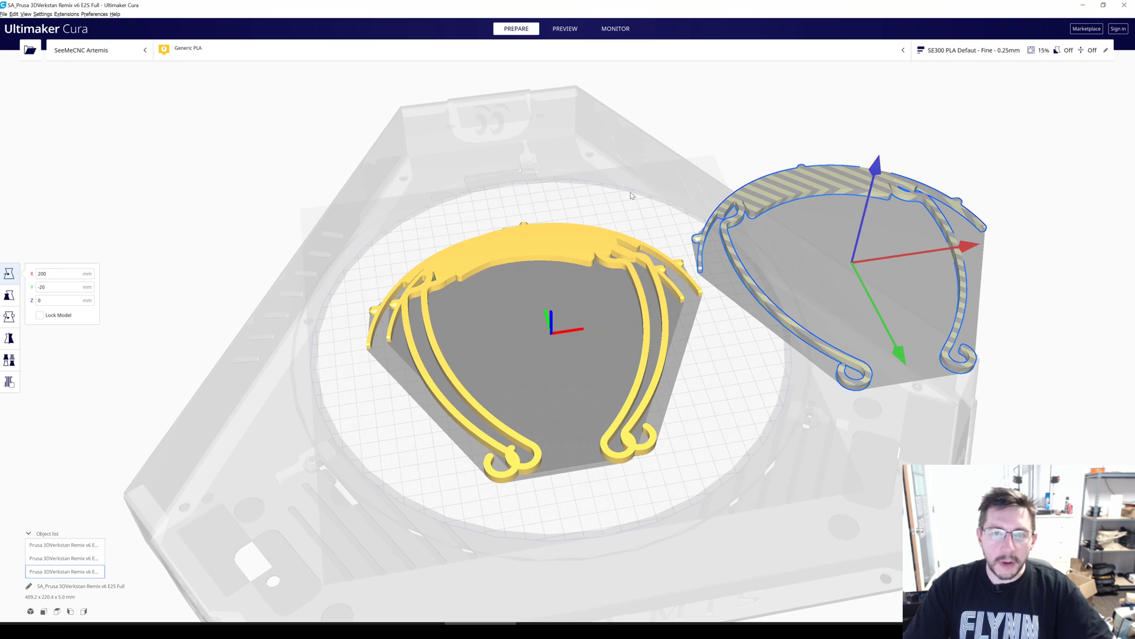
{"action": "left_click_drag", "start_coordinate": [854, 179], "coordinate": [467, 259]}
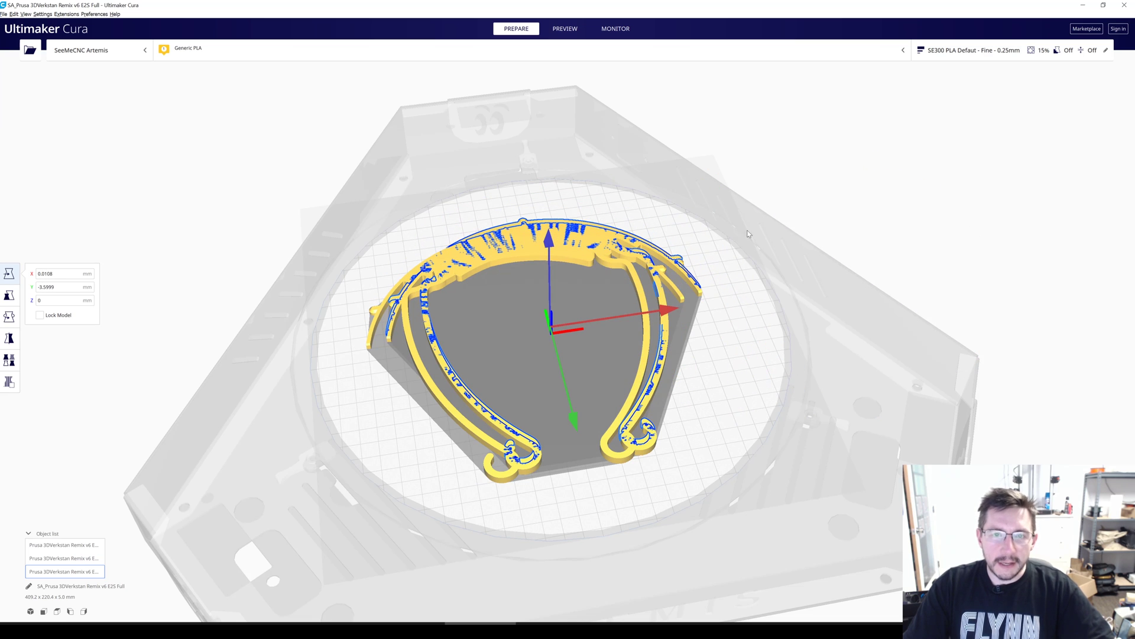
Step: Select all three headbands and center them together on the build plate
{"action": "key", "text": "ctrl+a"}
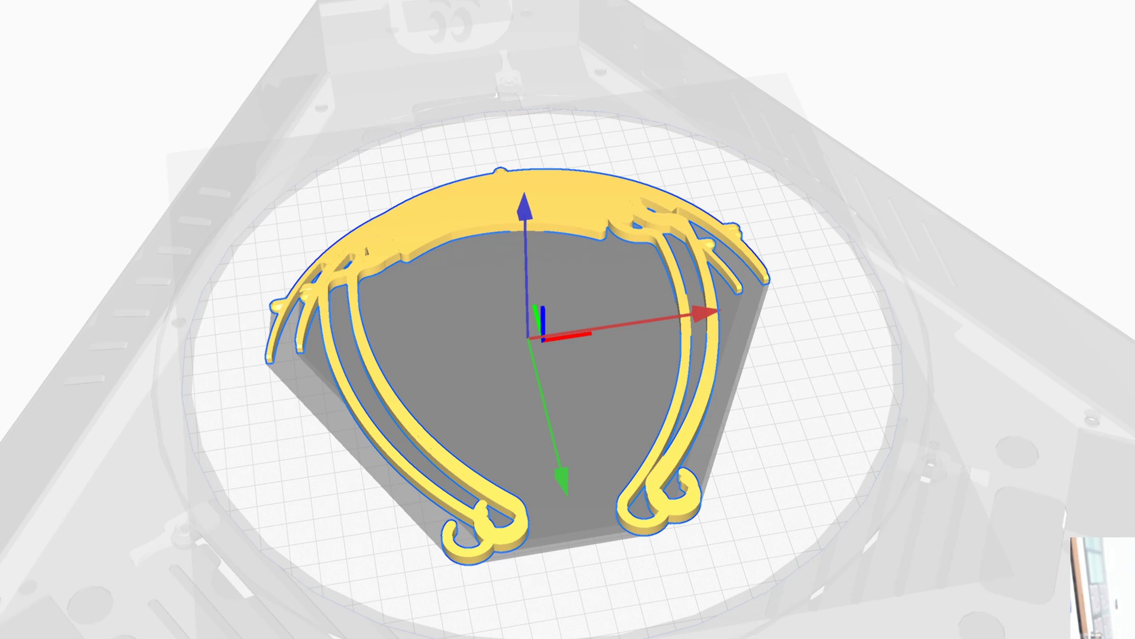
{"action": "right_click", "coordinate": [508, 224]}
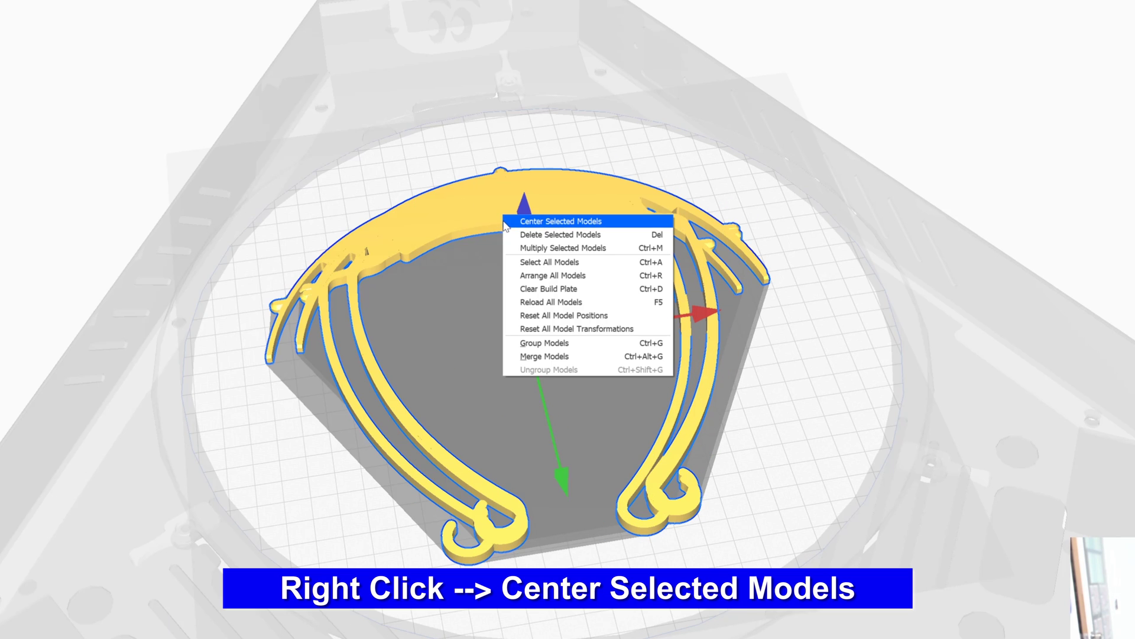
{"action": "left_click", "coordinate": [520, 223]}
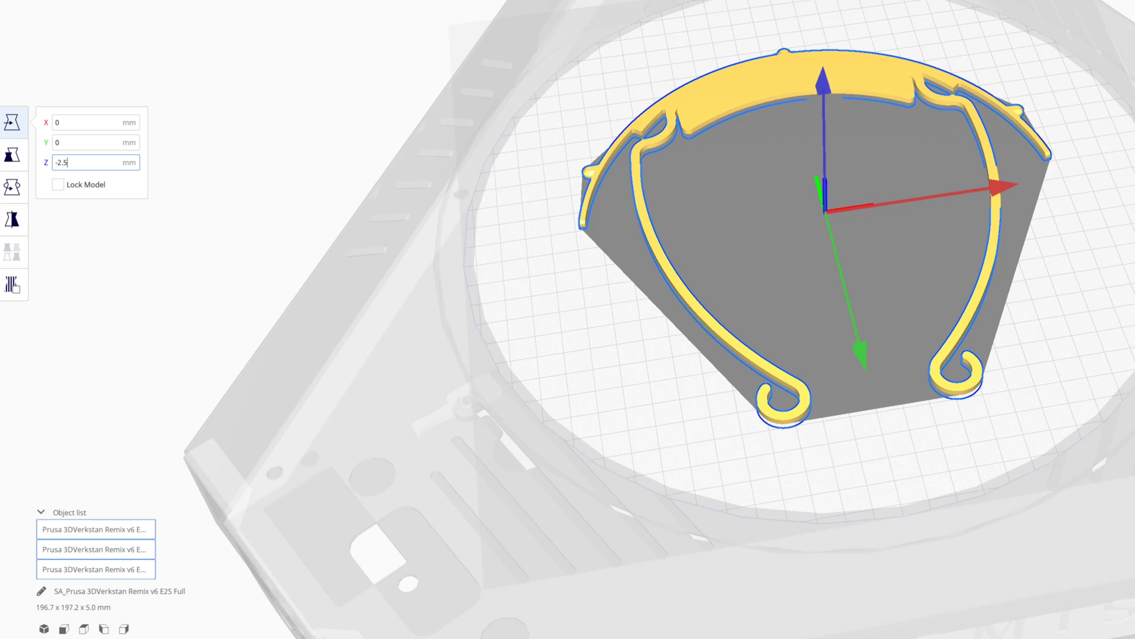
{"action": "left_click_drag", "start_coordinate": [70, 162], "coordinate": [29, 161]}
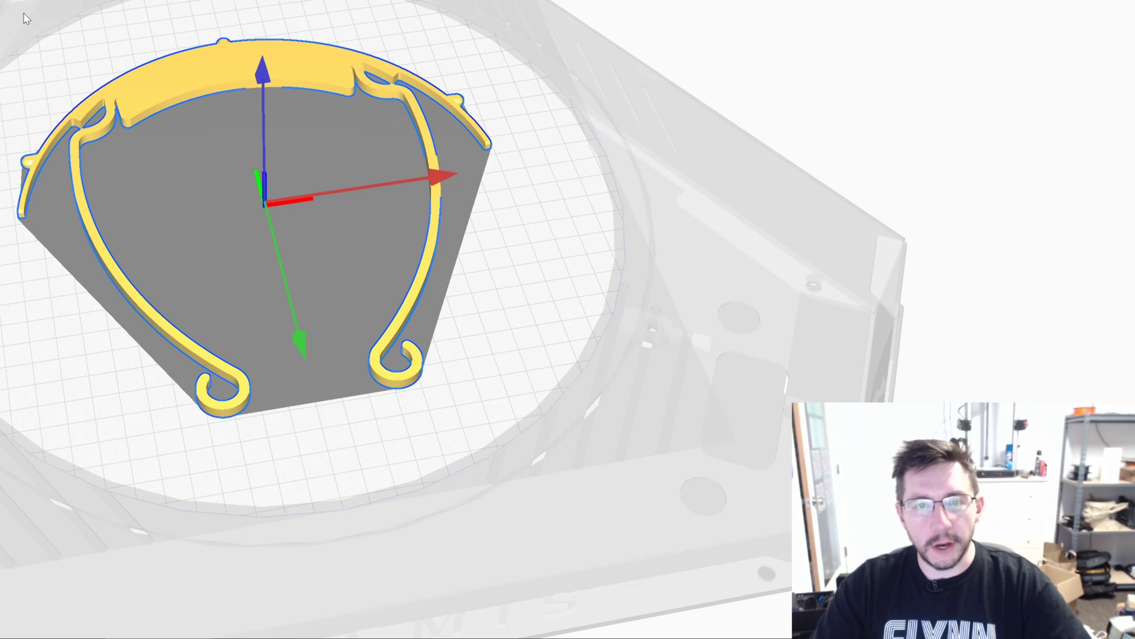
{"action": "left_click", "coordinate": [595, 154]}
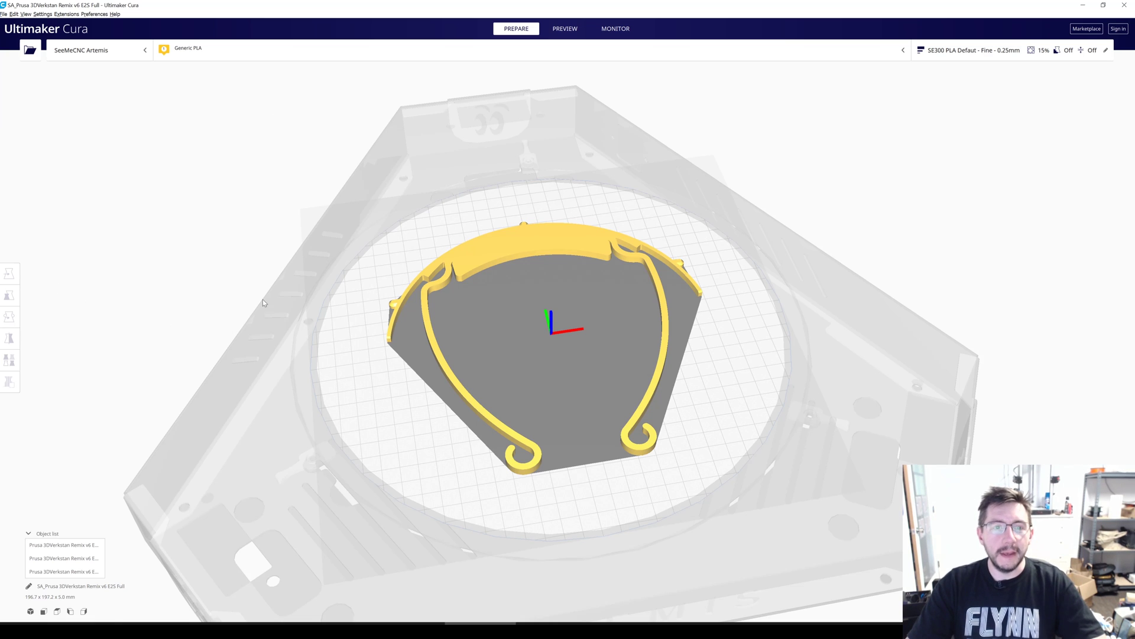
Step: Raise the second headband in the object list to a Z position of 5.25 mm
{"action": "left_click", "coordinate": [582, 245]}
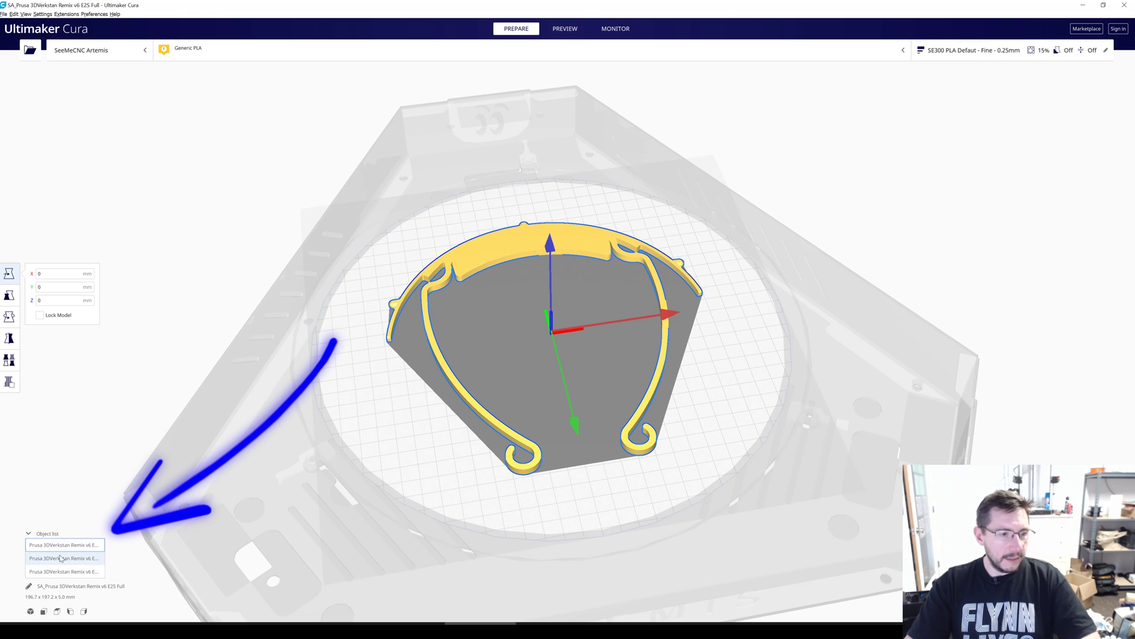
{"action": "left_click", "coordinate": [58, 560]}
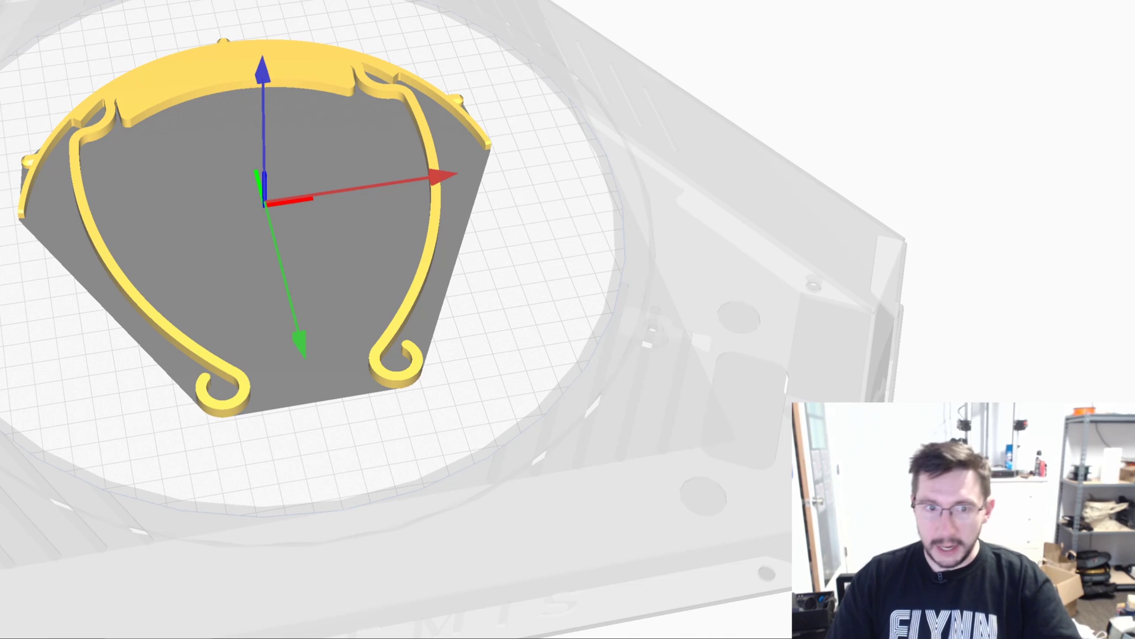
{"action": "key", "text": "Return"}
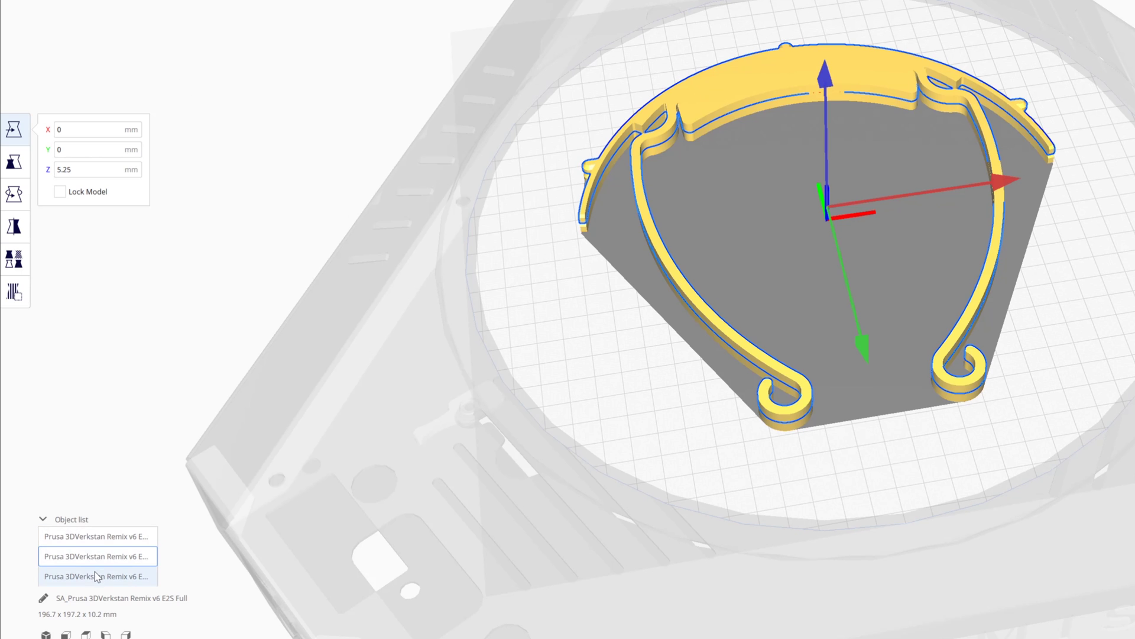
Step: Raise the third headband in the object list to a Z position of 10.5 mm
{"action": "left_click", "coordinate": [99, 575]}
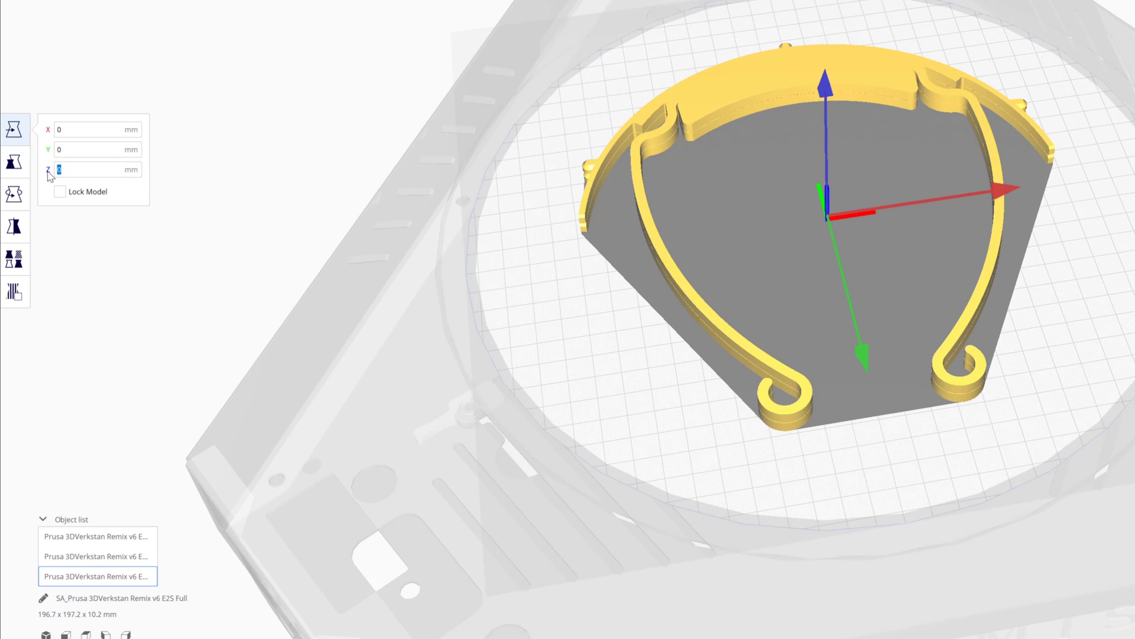
{"action": "type", "text": "1"}
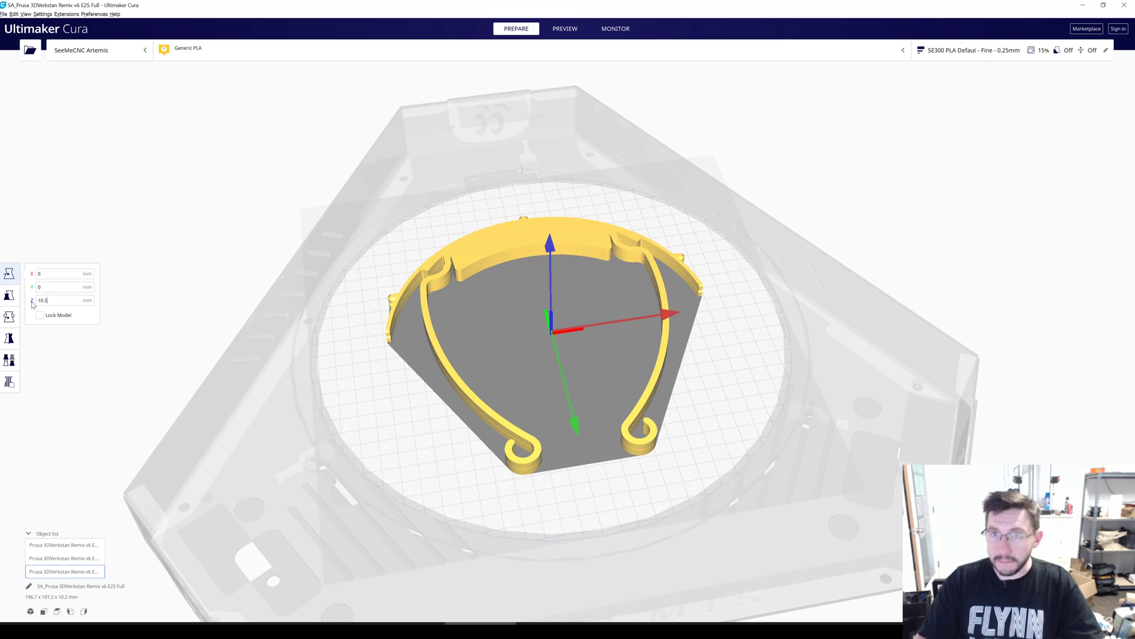
{"action": "type", "text": "0.5"}
{"action": "key", "text": "Return"}
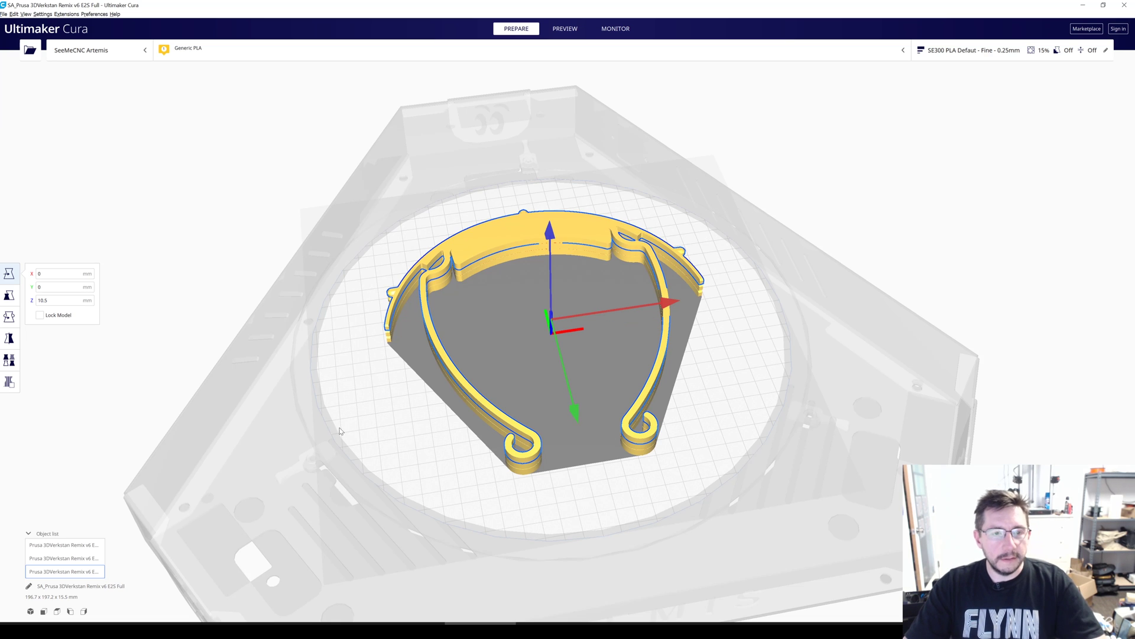
Step: Examine the gaps between the three stacked headbands from the side at close range
{"action": "right_click_drag", "start_coordinate": [359, 494], "coordinate": [650, 379]}
{"action": "scroll", "coordinate": [648, 375], "scroll_direction": "down", "scroll_amount": 2}
{"action": "scroll", "coordinate": [556, 401], "scroll_direction": "up", "scroll_amount": 8}
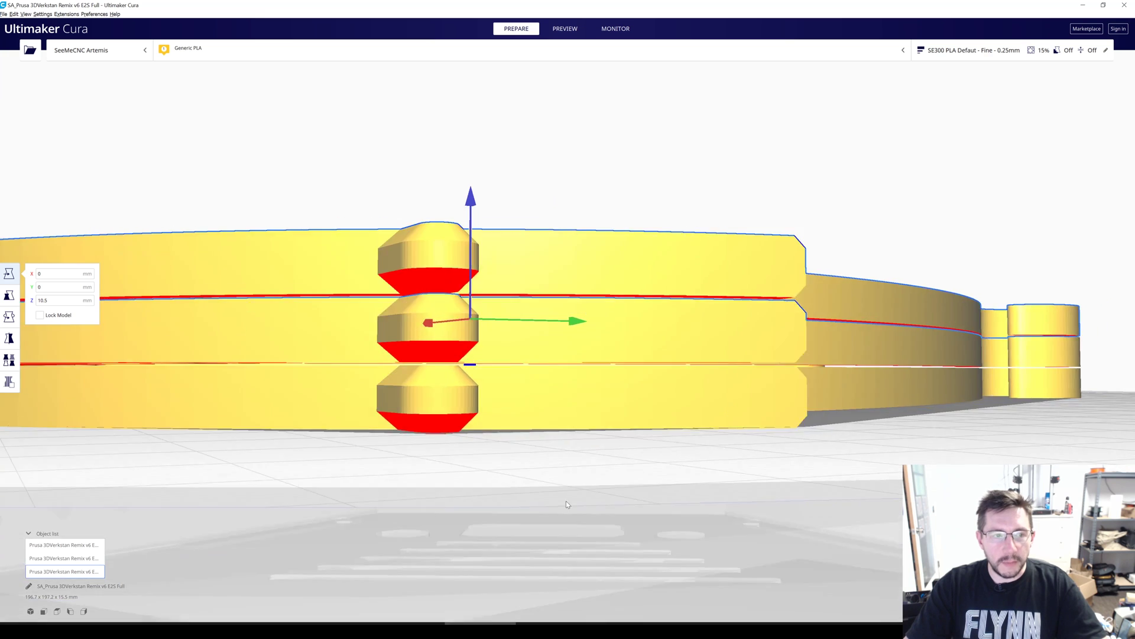
{"action": "right_click_drag", "start_coordinate": [566, 502], "coordinate": [638, 336]}
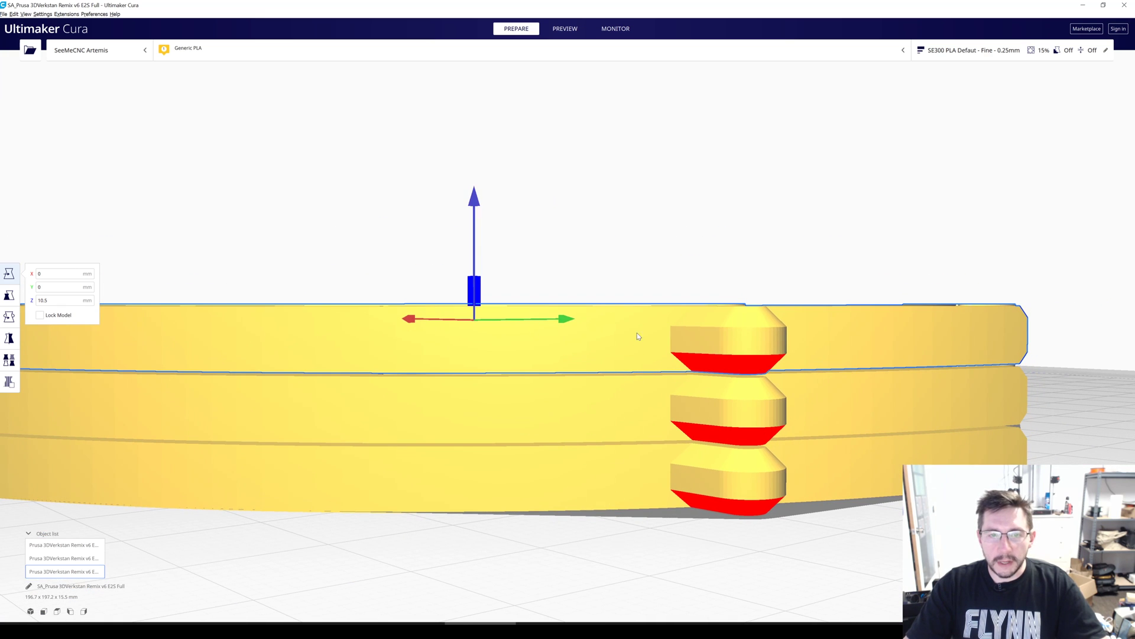
{"action": "right_click_drag", "start_coordinate": [846, 520], "coordinate": [644, 427]}
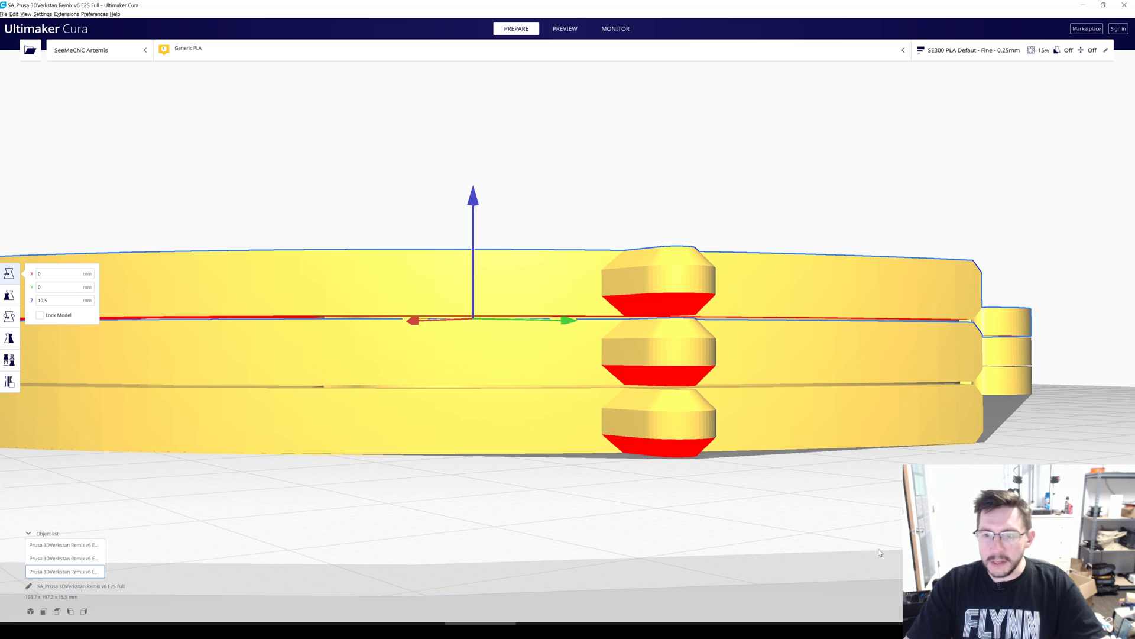
Step: Check the layer height in the print settings' Quality section, then close the settings
{"action": "left_click", "coordinate": [976, 50]}
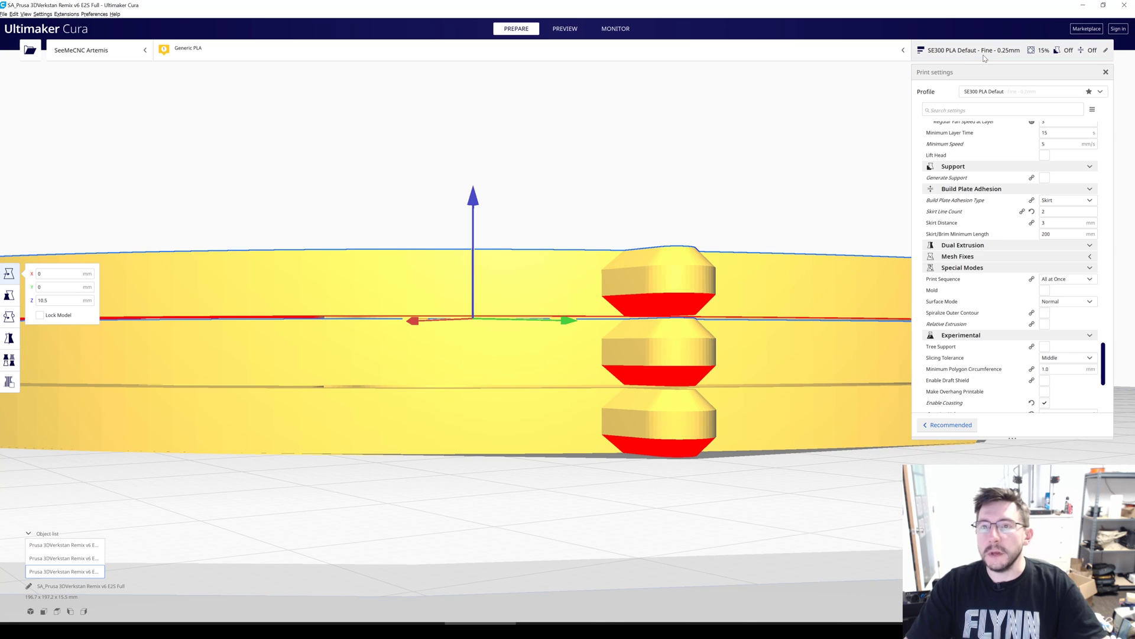
{"action": "scroll", "coordinate": [1072, 223], "scroll_direction": "up", "scroll_amount": 6}
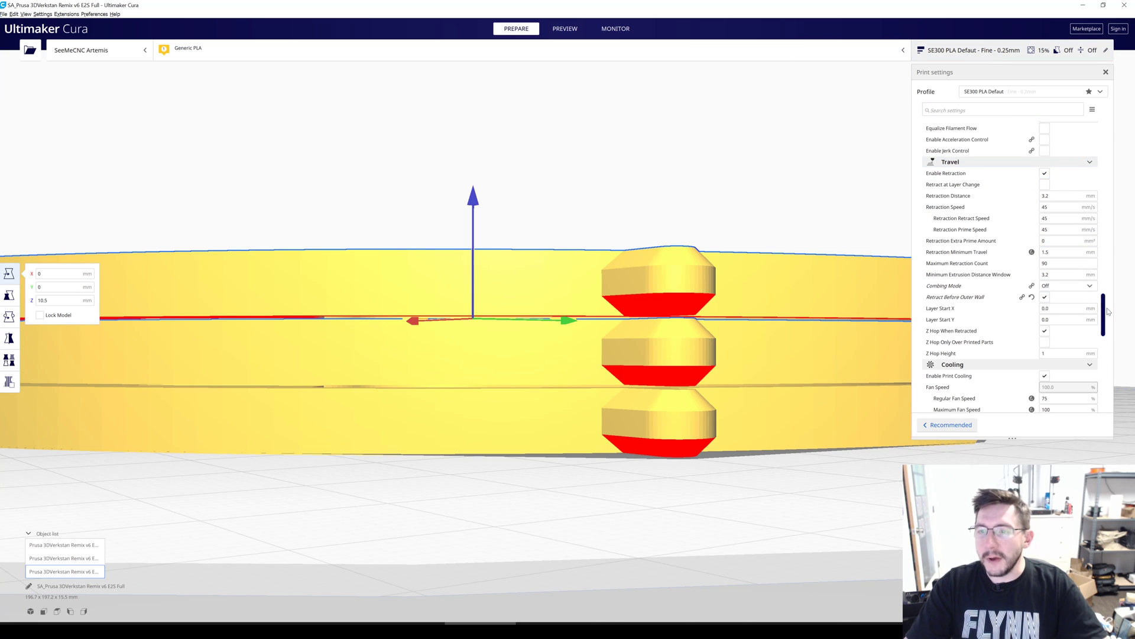
{"action": "left_click_drag", "start_coordinate": [1104, 310], "coordinate": [1113, 113]}
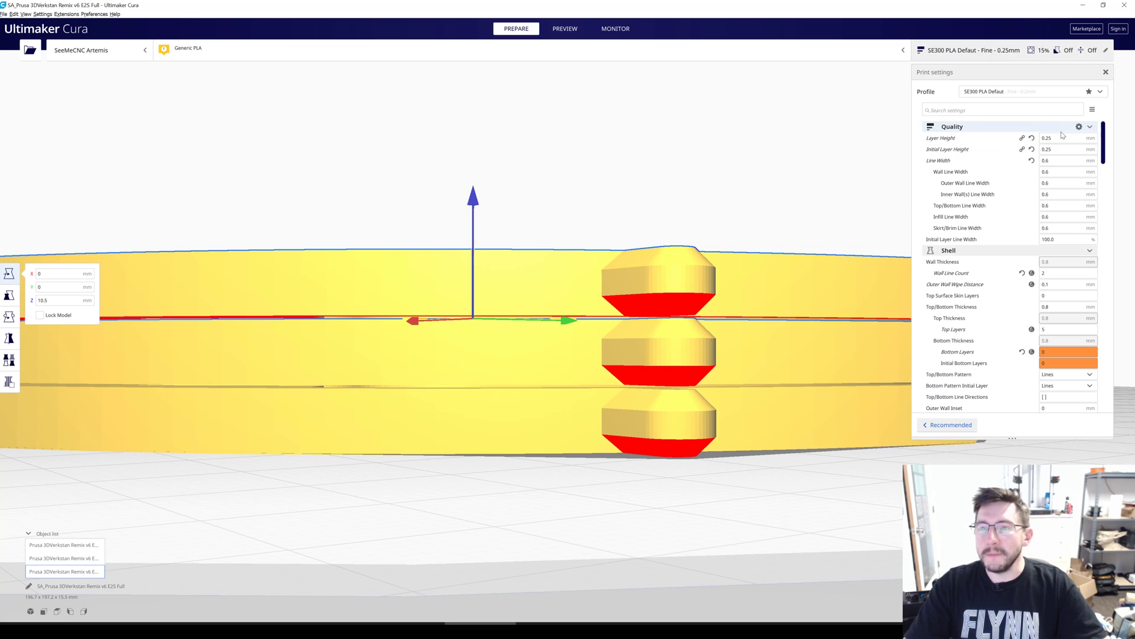
{"action": "left_click", "coordinate": [1123, 123]}
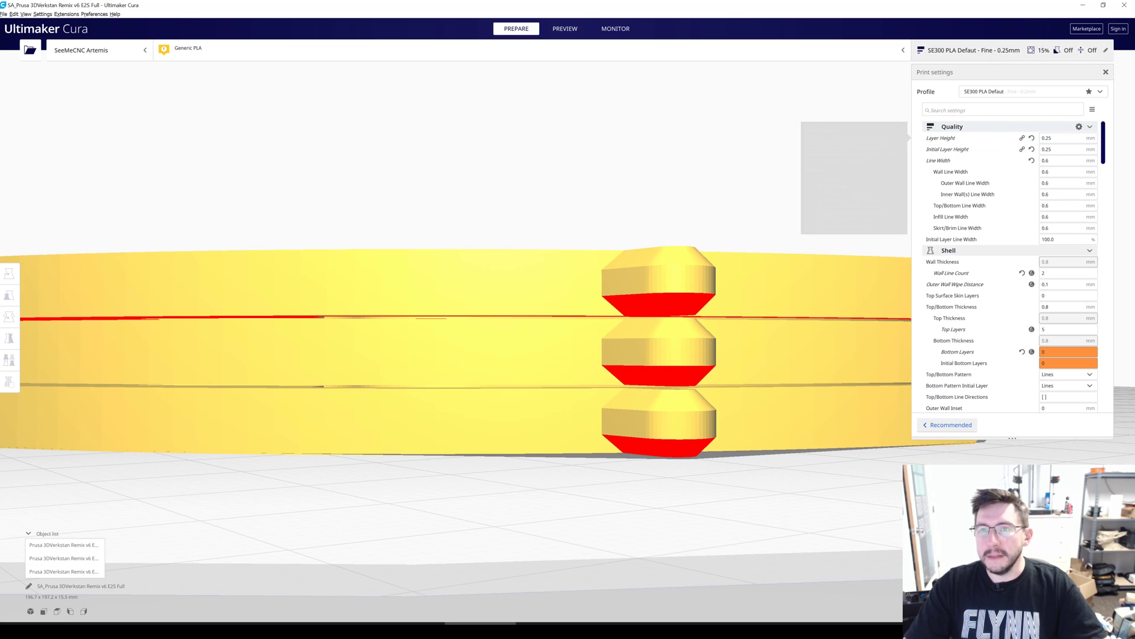
{"action": "left_click", "coordinate": [977, 52]}
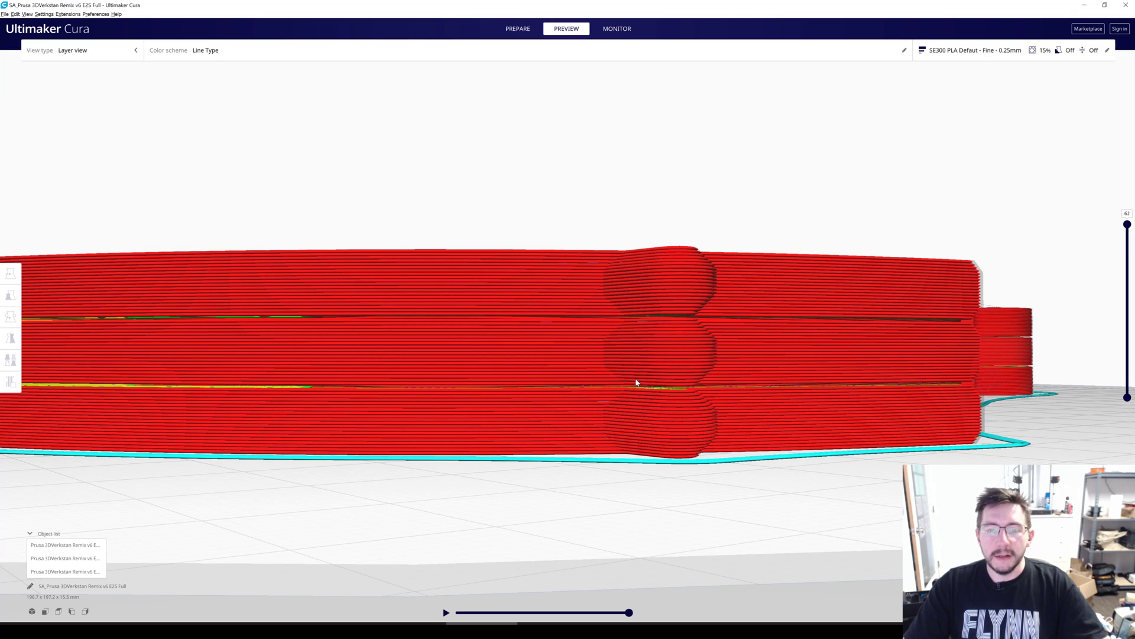
Step: Inspect the sliced stack in the layer preview, lowering the visible layers to 18 around the side knob
{"action": "scroll", "coordinate": [637, 383], "scroll_direction": "up", "scroll_amount": 5}
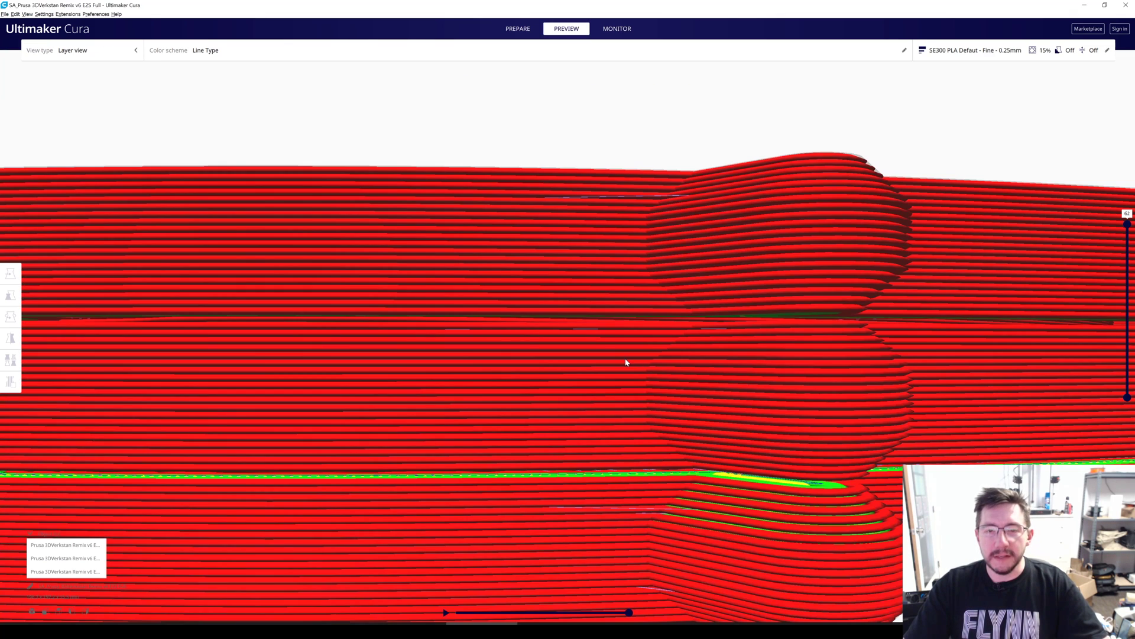
{"action": "scroll", "coordinate": [626, 363], "scroll_direction": "down", "scroll_amount": 2}
{"action": "right_click_drag", "start_coordinate": [644, 332], "coordinate": [646, 337]}
{"action": "left_click_drag", "start_coordinate": [1128, 225], "coordinate": [1128, 341]}
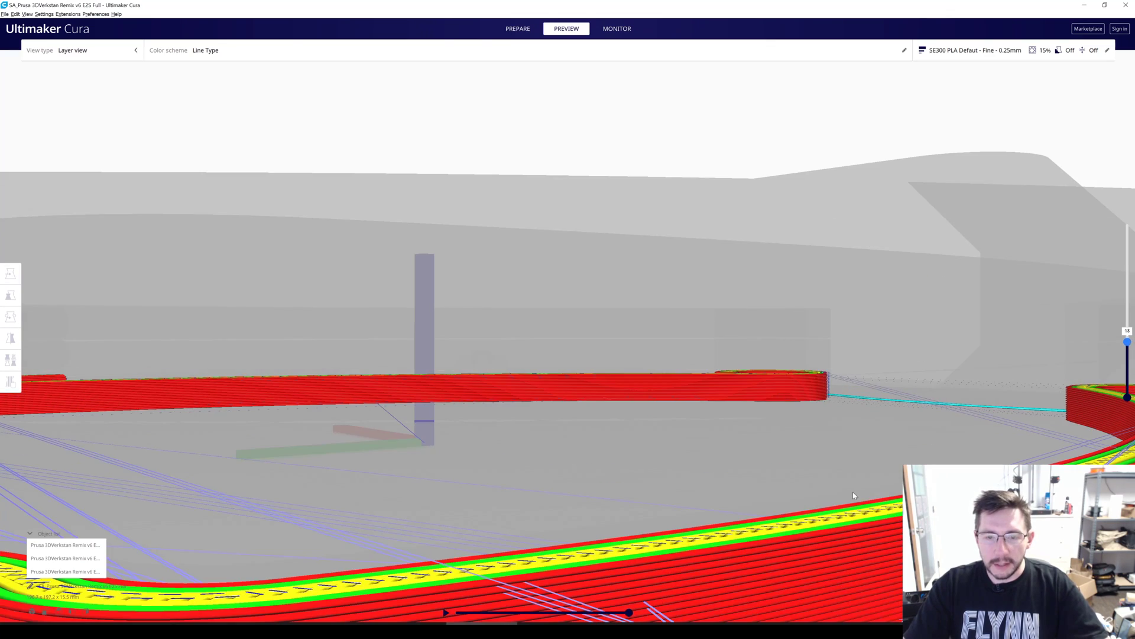
{"action": "middle_click_drag", "start_coordinate": [799, 463], "coordinate": [767, 436]}
{"action": "right_click_drag", "start_coordinate": [742, 336], "coordinate": [743, 349]}
{"action": "middle_click_drag", "start_coordinate": [708, 436], "coordinate": [710, 409]}
{"action": "right_click_drag", "start_coordinate": [710, 408], "coordinate": [711, 412]}
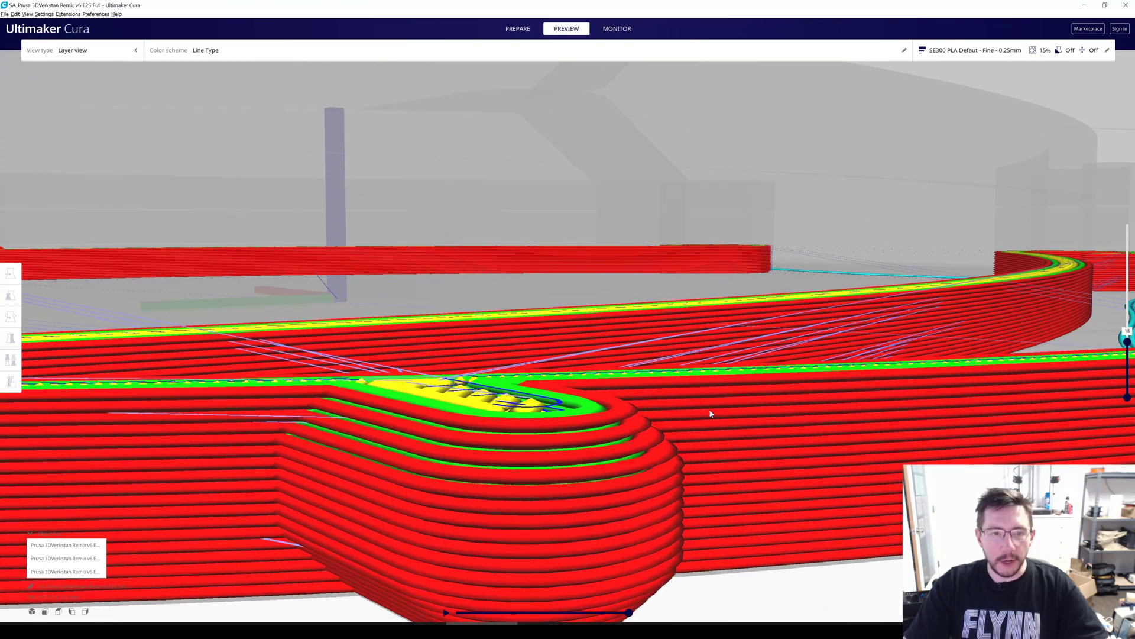
Step: Show the preview up to layer 22 and examine the gap and first layers of the second headband
{"action": "mouse_move", "coordinate": [1124, 343]}
{"action": "left_mouse_down"}
{"action": "mouse_move", "coordinate": [1123, 355]}
{"action": "mouse_move", "coordinate": [1129, 337]}
{"action": "left_mouse_up"}
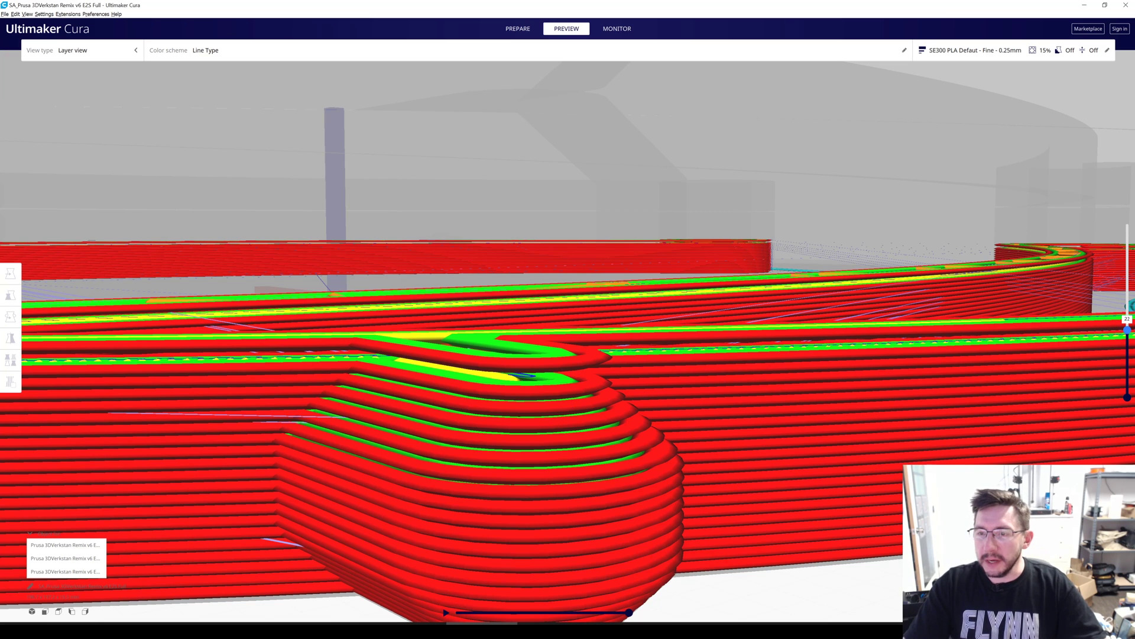
{"action": "left_click_drag", "start_coordinate": [1127, 333], "coordinate": [1127, 335]}
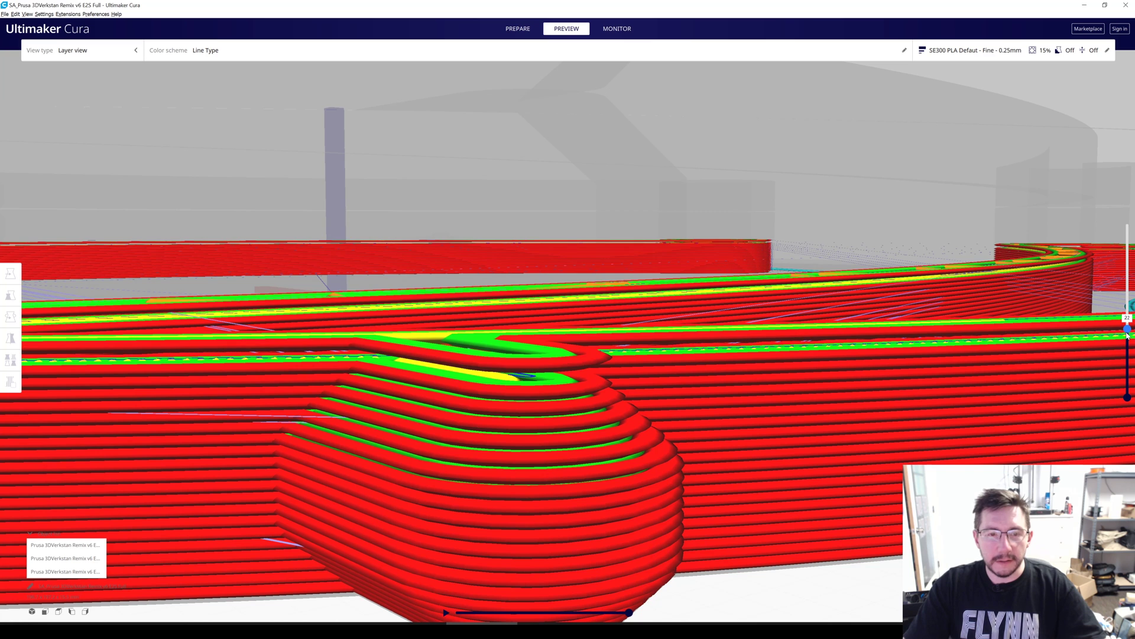
{"action": "right_click_drag", "start_coordinate": [838, 482], "coordinate": [838, 476]}
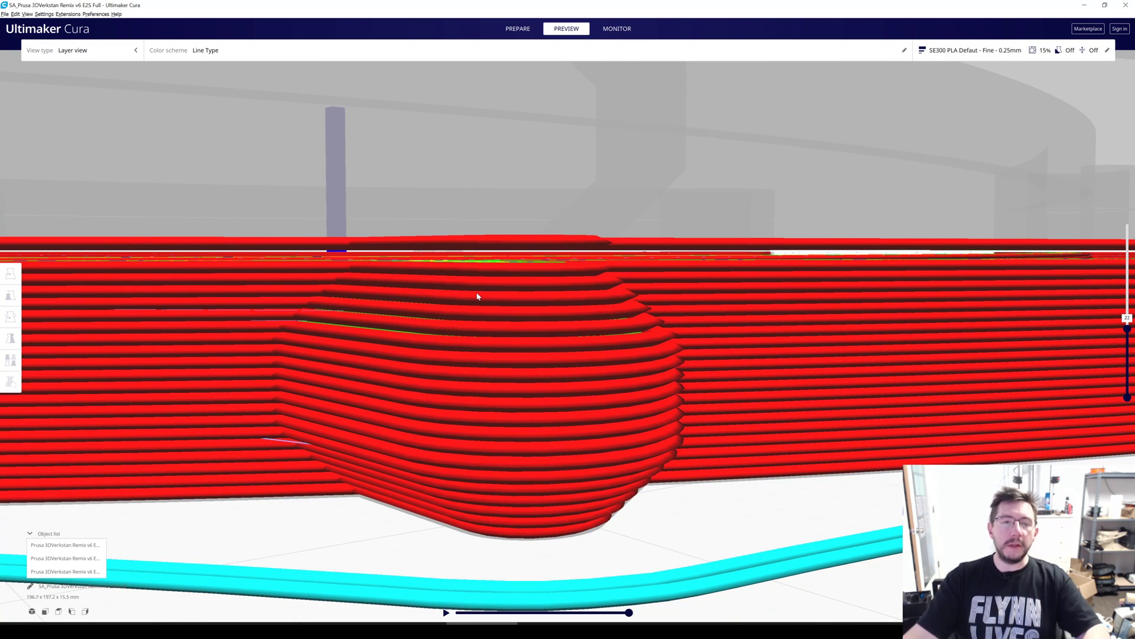
{"action": "scroll", "coordinate": [485, 301], "scroll_direction": "down", "scroll_amount": 6}
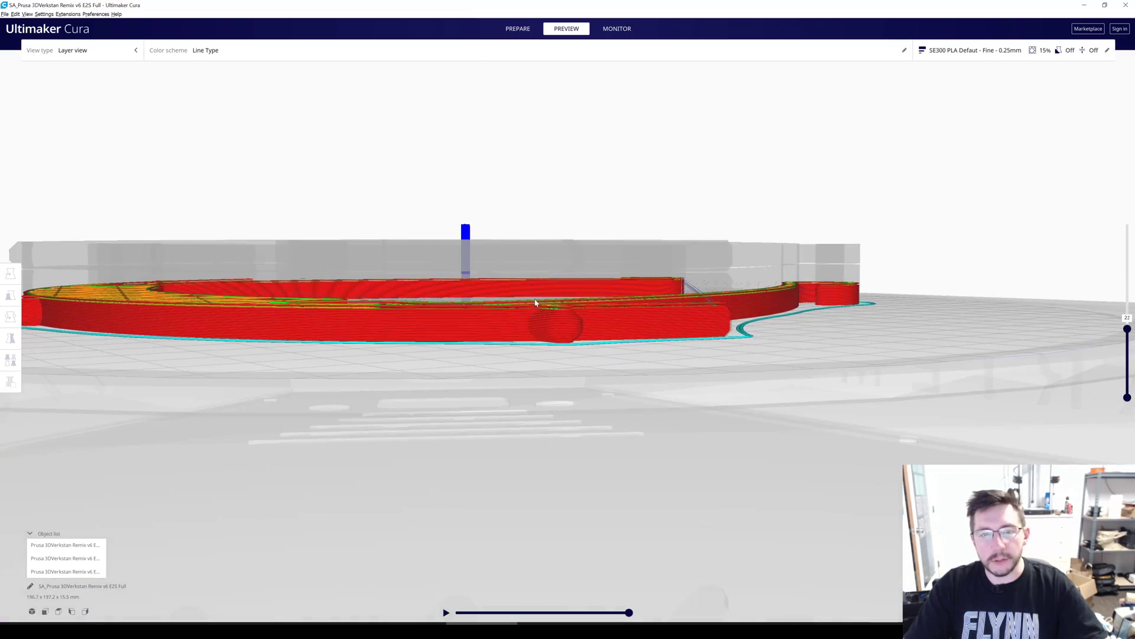
{"action": "right_click_drag", "start_coordinate": [762, 361], "coordinate": [787, 419]}
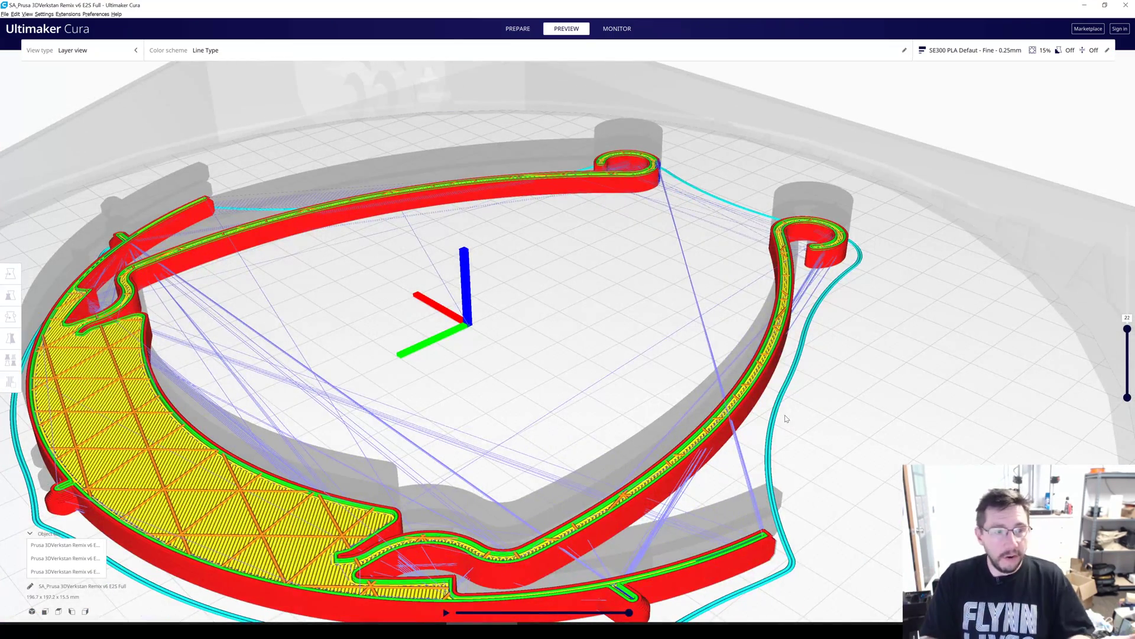